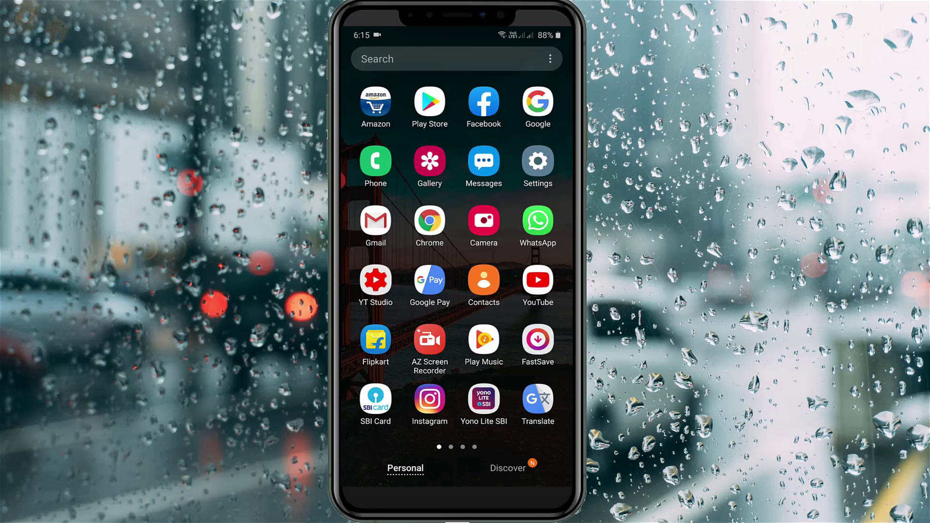
# Launch Chrome and open its three-dot overflow menu
pyautogui.click(430, 222)
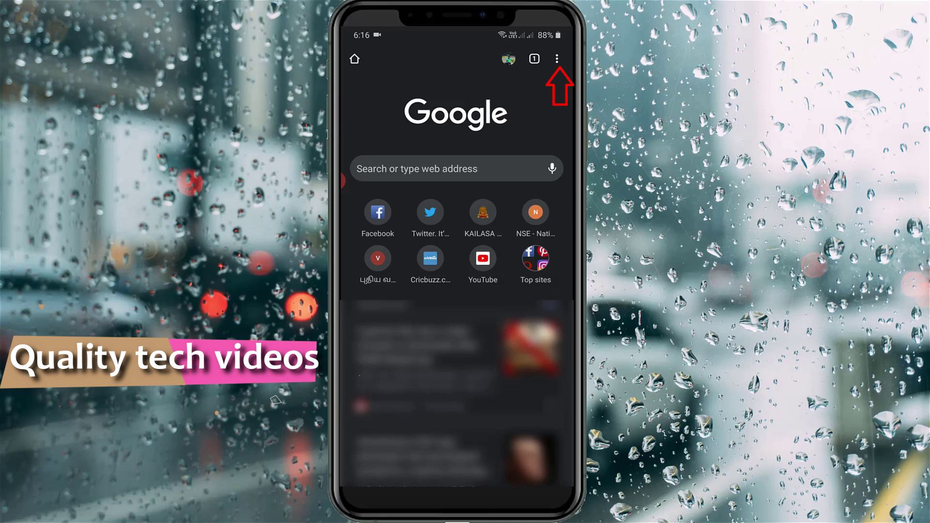
pyautogui.click(557, 59)
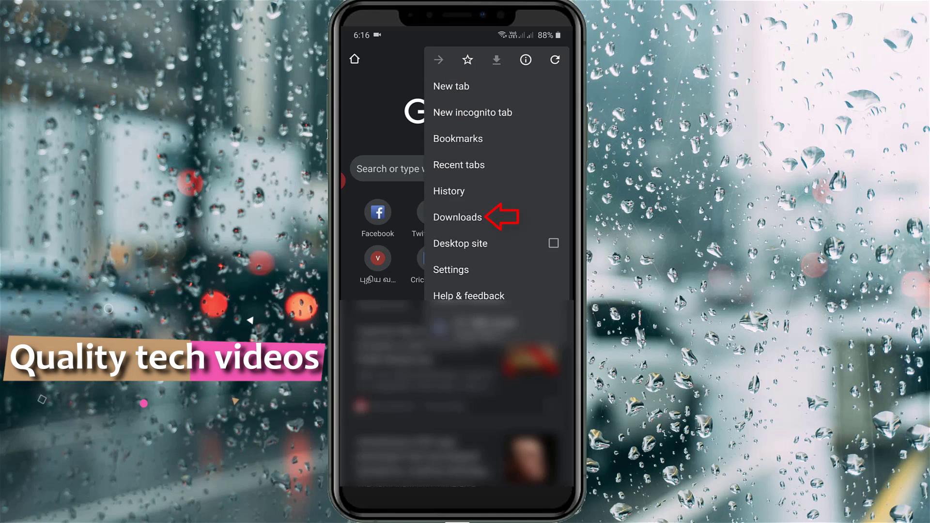
# Open the Downloads page from Chrome's overflow menu
pyautogui.click(457, 217)
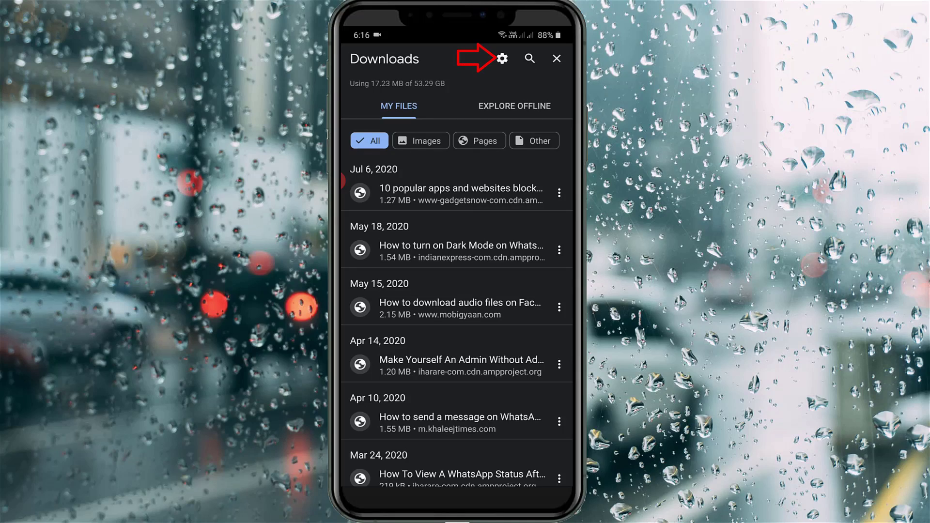
# Open download settings from the gear icon on the Downloads page
pyautogui.click(502, 59)
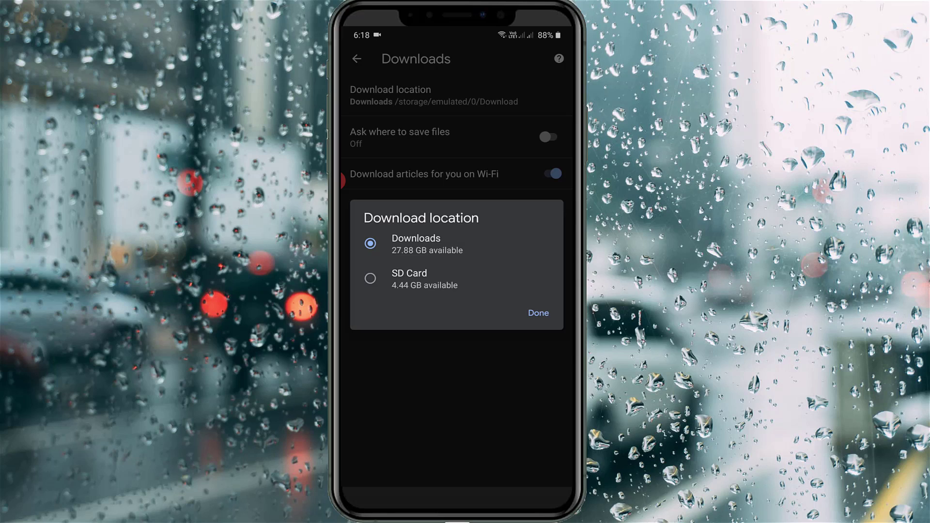
# Choose SD Card instead of internal Downloads storage as the download location
pyautogui.click(409, 278)
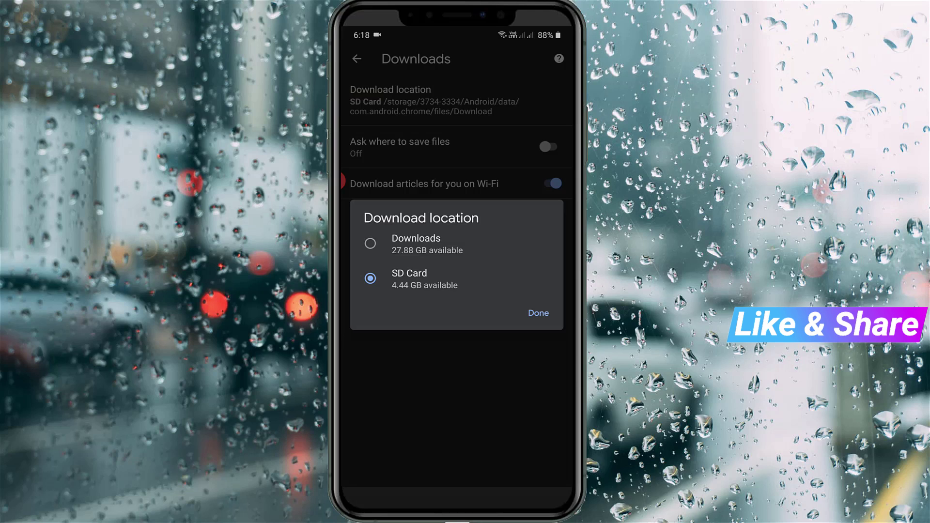
# Confirm the SD Card download location with Done
pyautogui.click(539, 313)
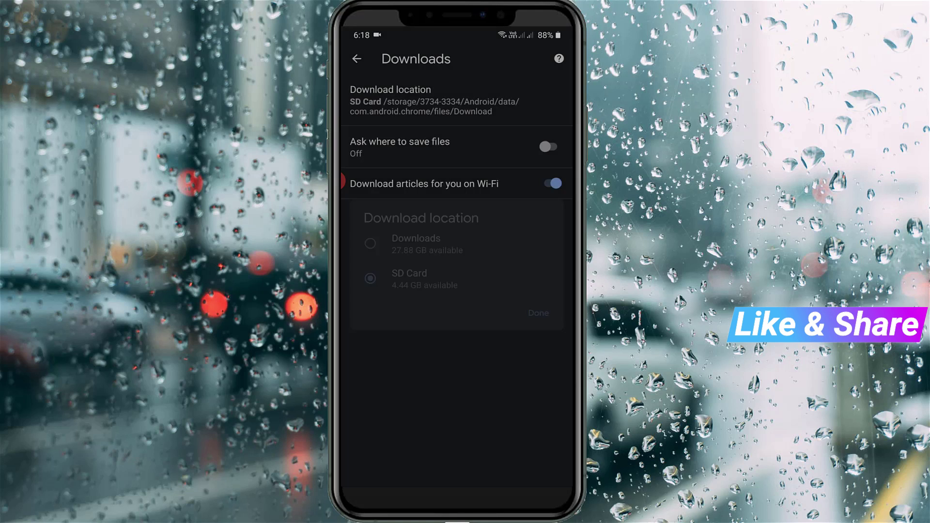